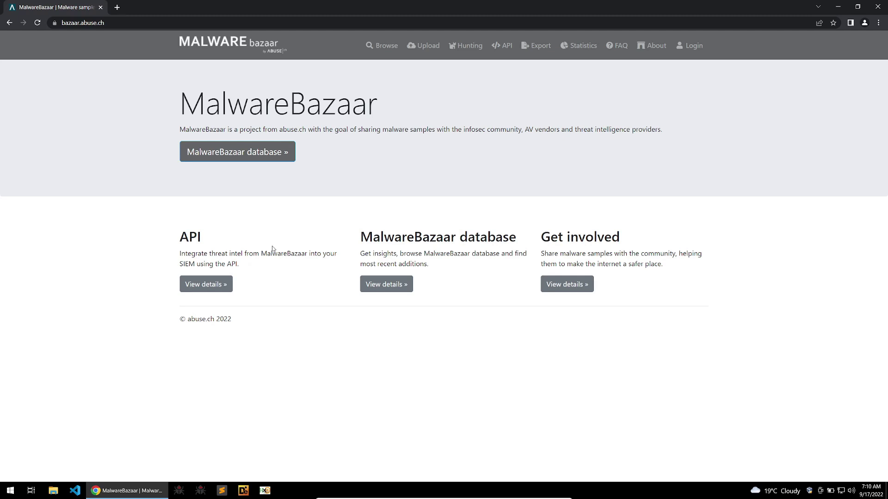
# Step: Open the MalwareBazaar database and browse the recent 2022-09-17 sample submissions
pyautogui.click(271, 150)
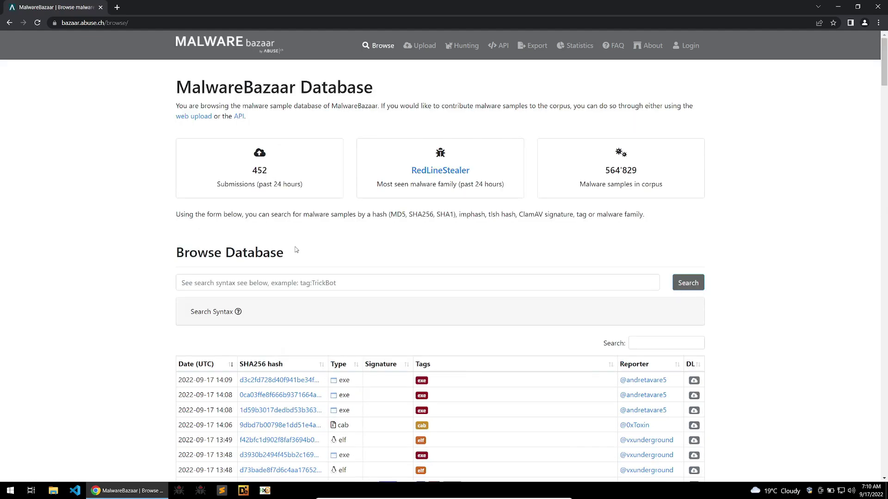
pyautogui.scroll(-4, 296, 250)
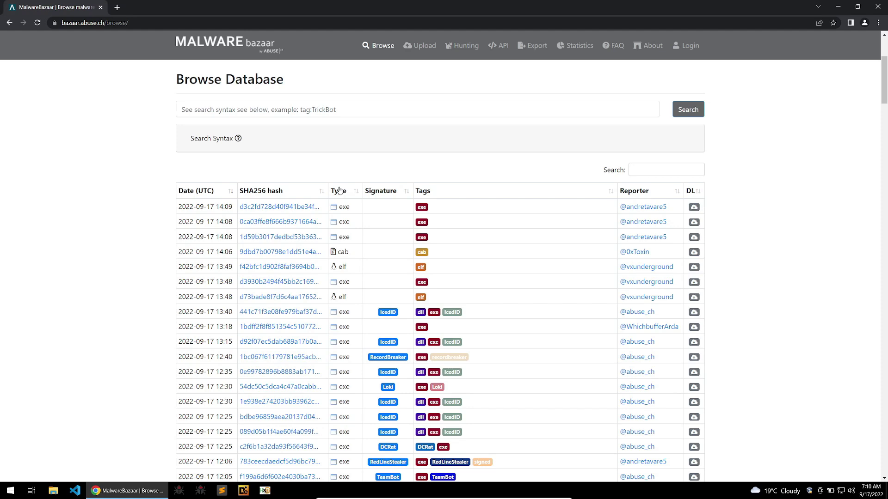
pyautogui.scroll(-1, 340, 191)
pyautogui.scroll(-2, 339, 191)
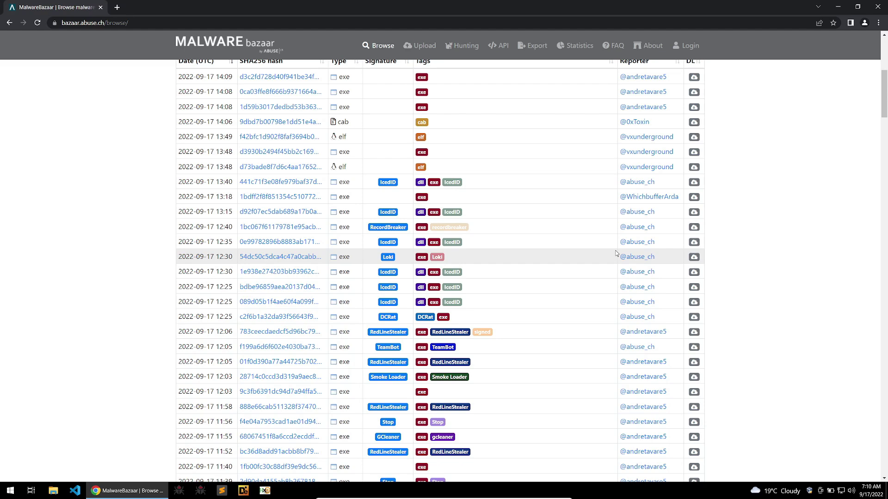
pyautogui.scroll(-1, 617, 253)
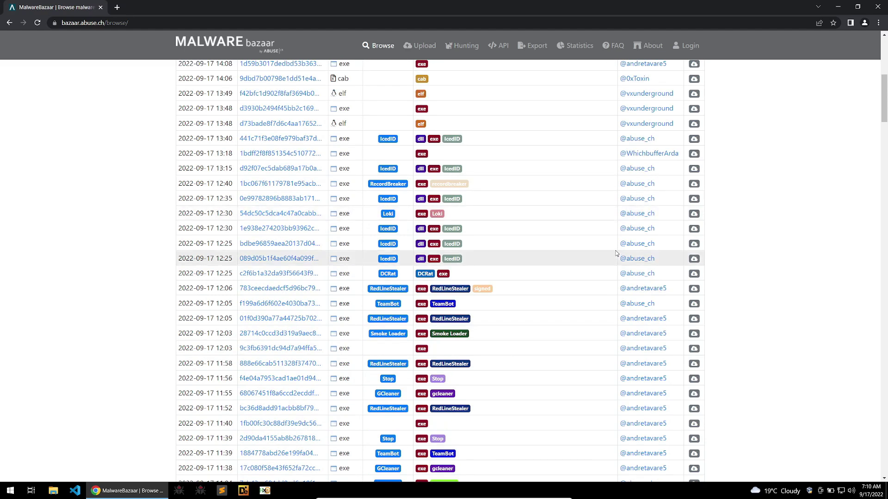
pyautogui.scroll(-4, 654, 229)
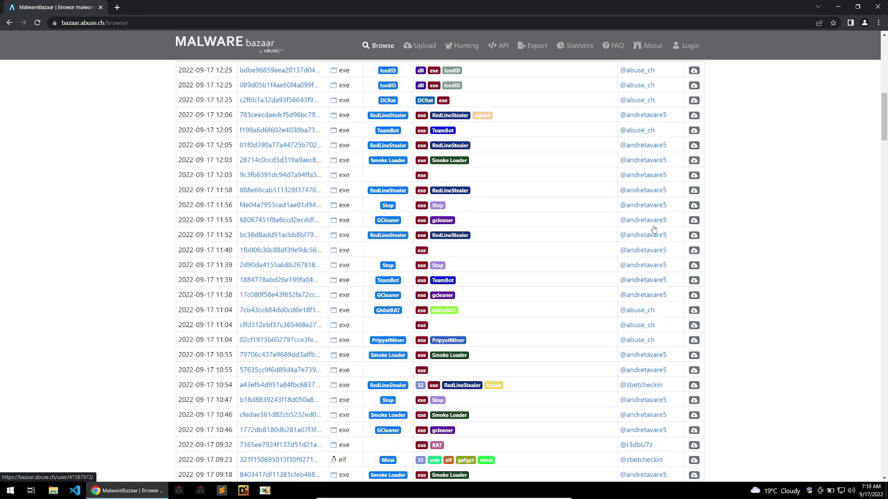
pyautogui.scroll(-3, 653, 229)
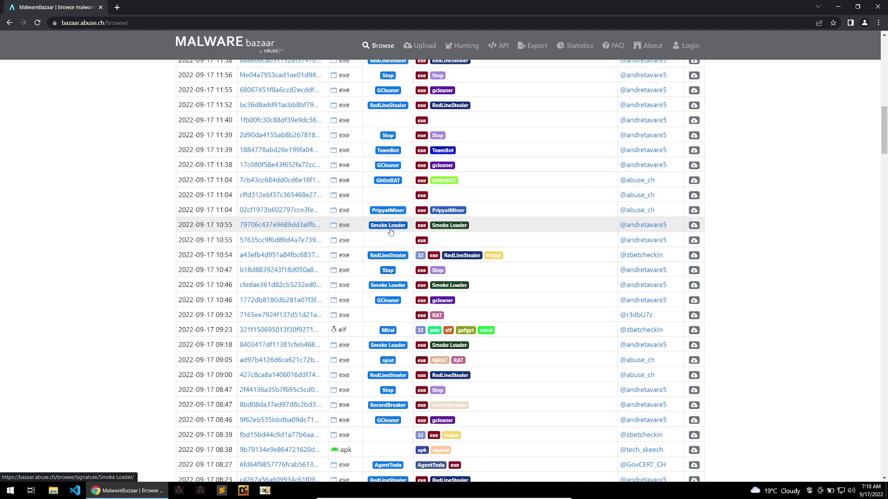
pyautogui.scroll(-1, 390, 232)
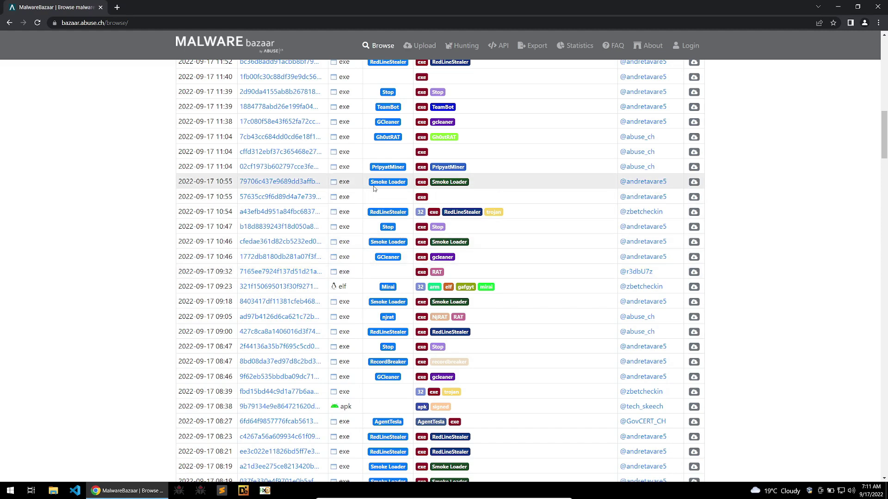
# Step: Open the 10:55 exe sample's details and download its ZIP archive
pyautogui.click(316, 196)
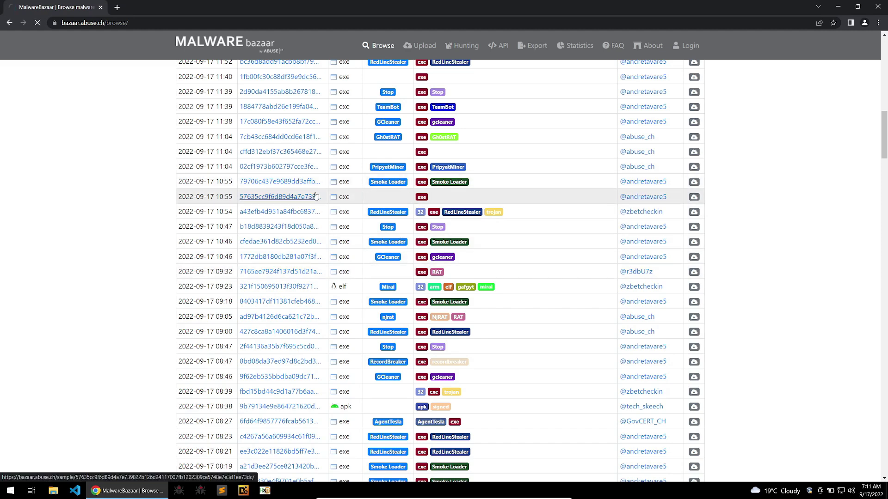
pyautogui.scroll(-5, 319, 213)
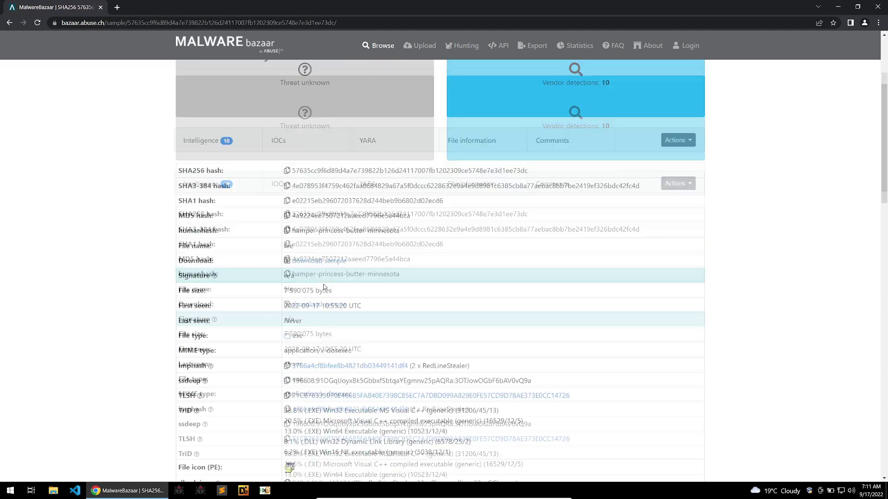
pyautogui.click(325, 222)
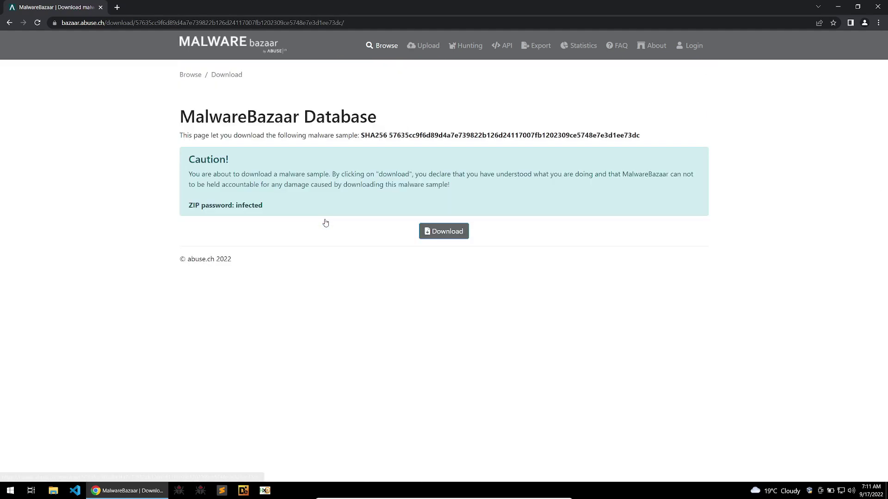
pyautogui.click(444, 232)
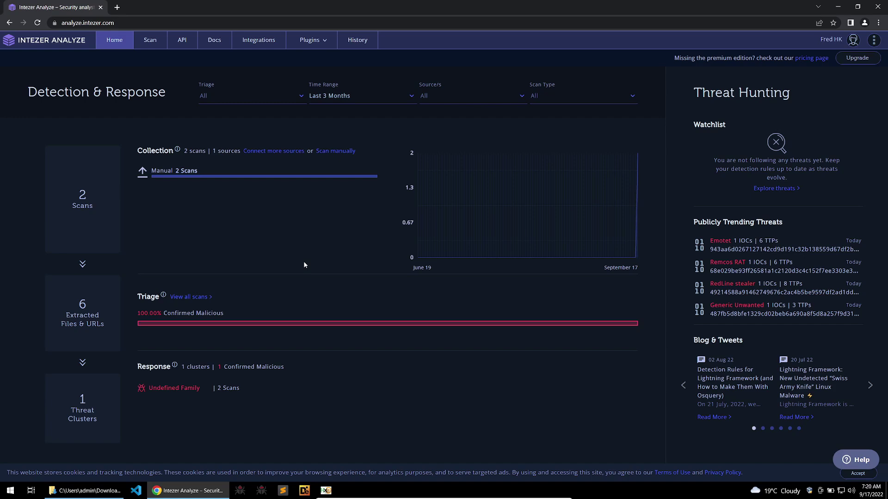
# Step: Switch Intezer Analyze to the Scan page for file uploads and hash lookups
pyautogui.click(151, 42)
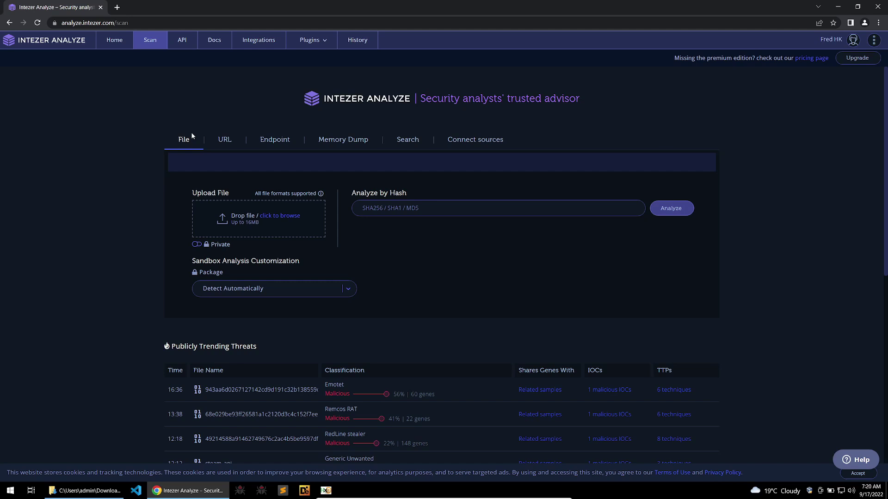
# Step: Upload the sample file from the Downloads folder to Intezer Analyze
pyautogui.click(219, 214)
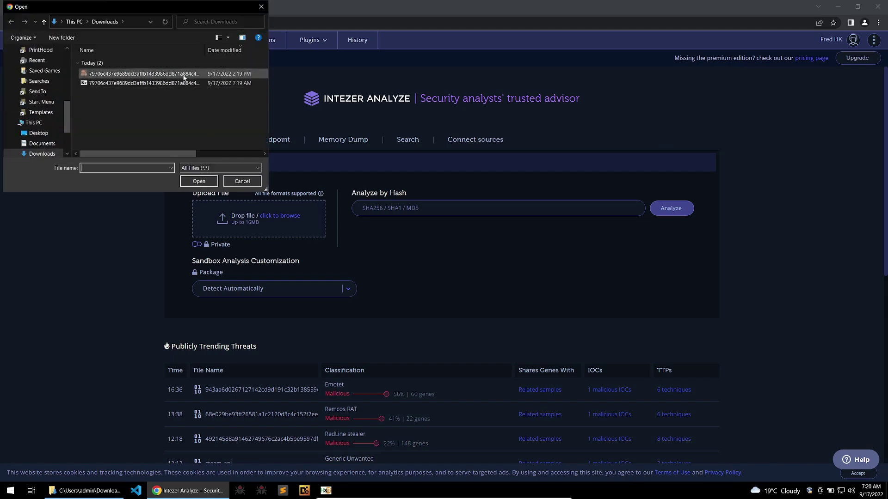
pyautogui.doubleClick(183, 78)
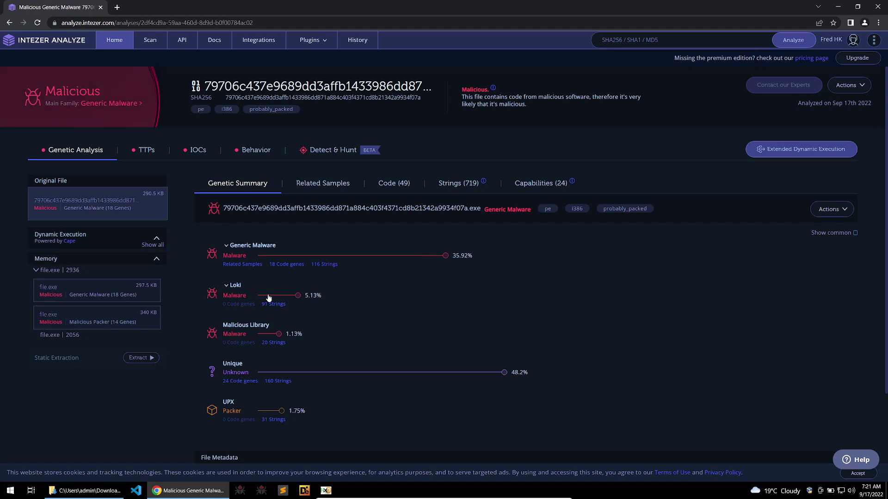
pyautogui.click(448, 184)
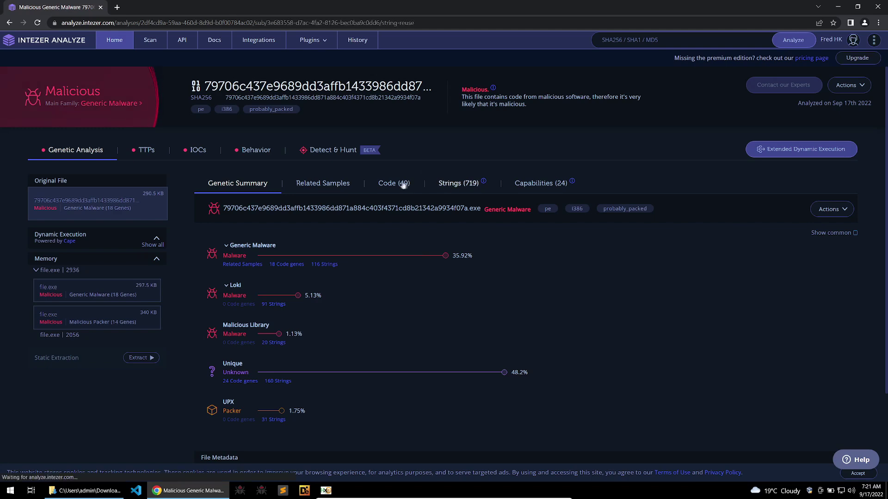
pyautogui.click(400, 183)
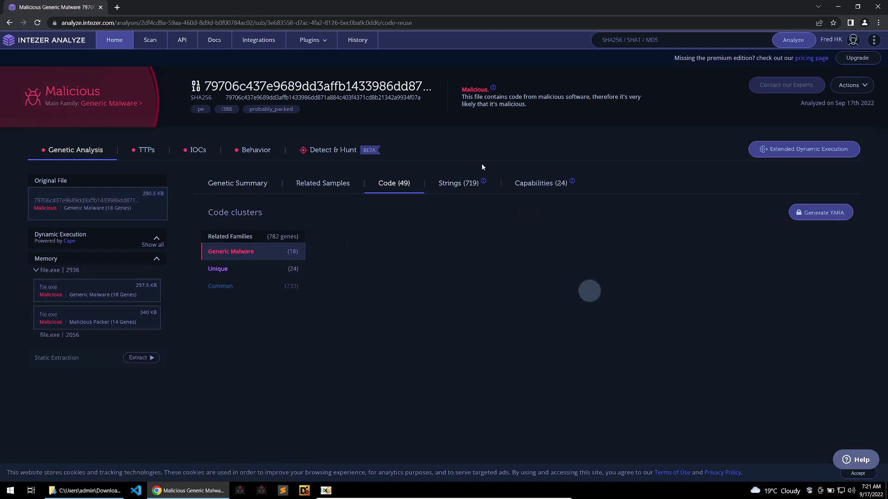
pyautogui.click(518, 183)
pyautogui.click(237, 184)
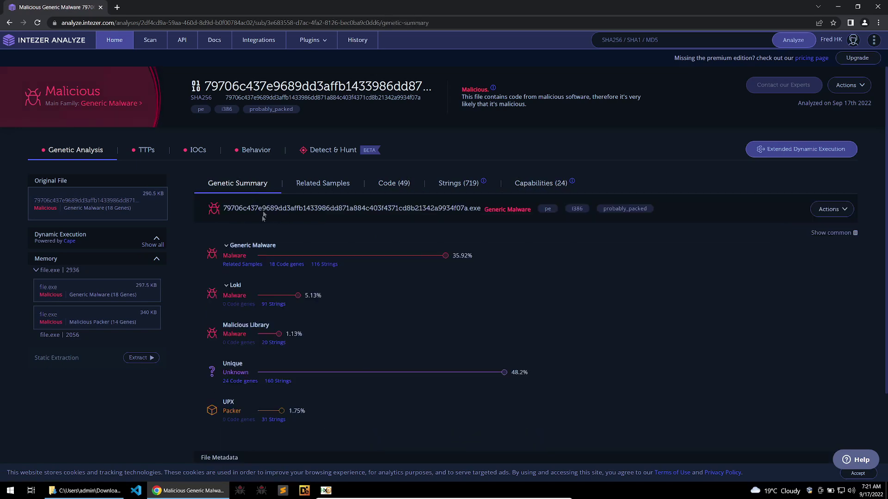
pyautogui.scroll(-2, 264, 222)
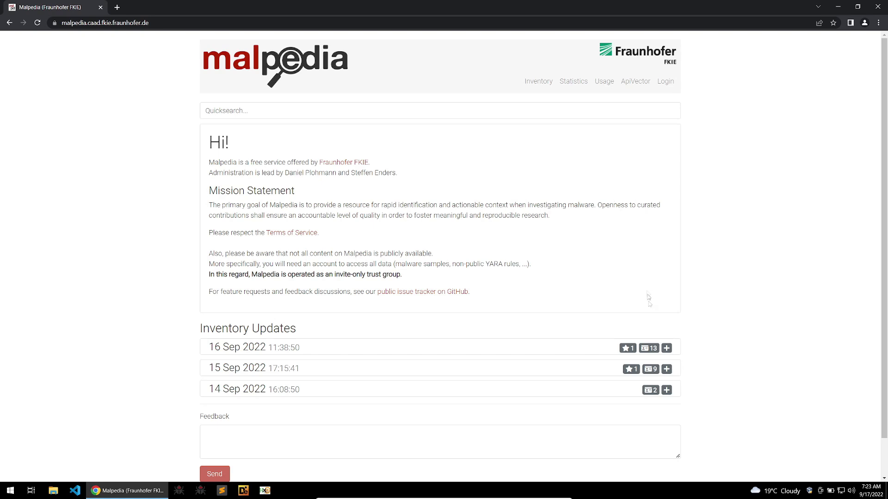
# Step: Expand the 14, 15 and 16 Sep 2022 inventory updates and review the updated families
pyautogui.click(668, 390)
pyautogui.click(666, 369)
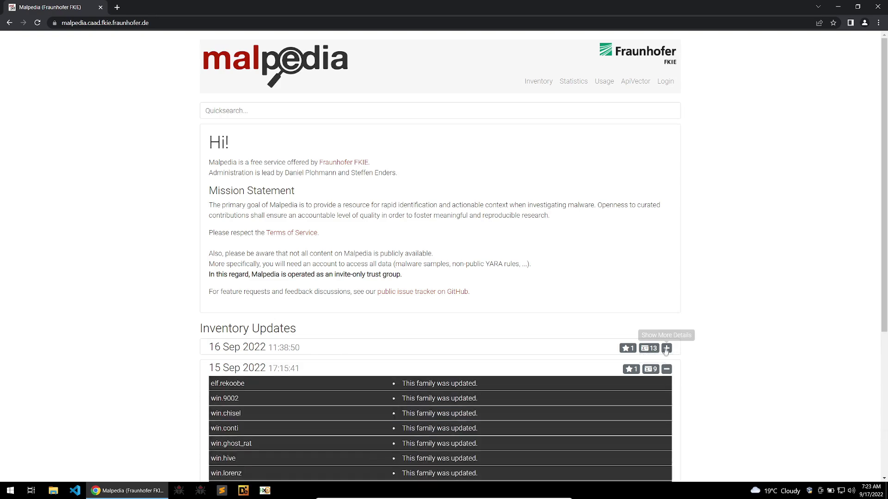
pyautogui.click(666, 348)
pyautogui.scroll(-1, 664, 350)
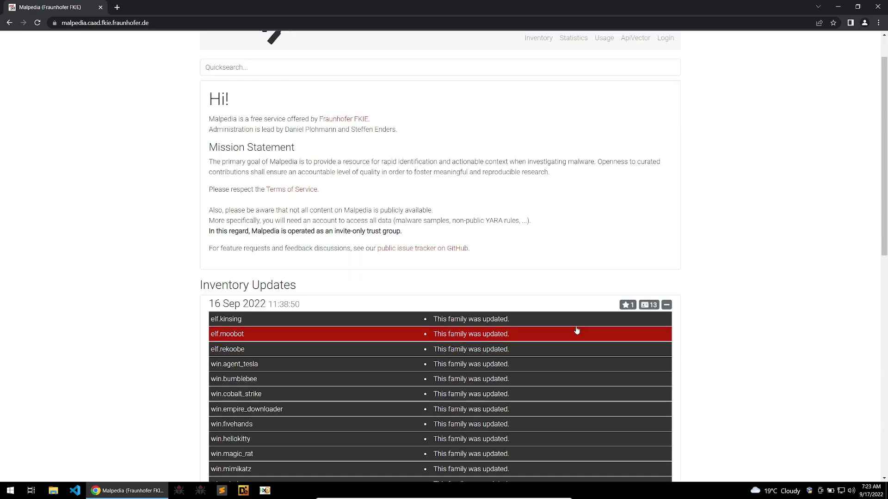
pyautogui.scroll(-1, 589, 258)
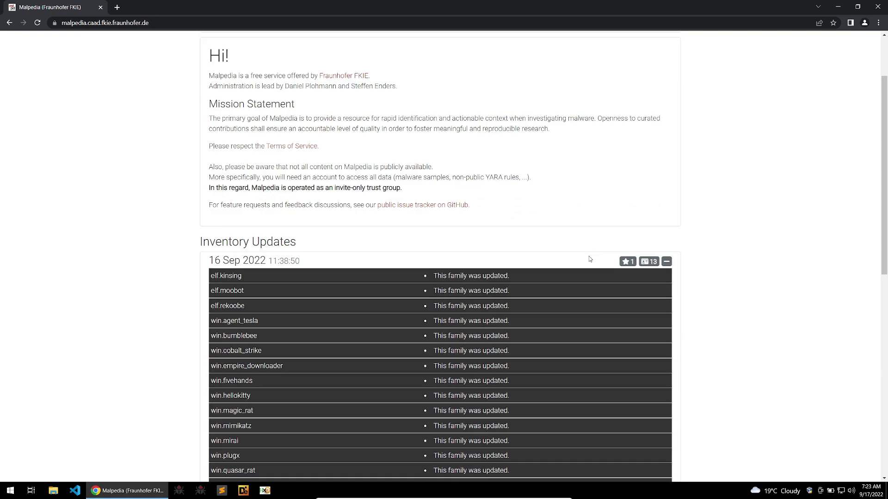
pyautogui.scroll(-2, 589, 259)
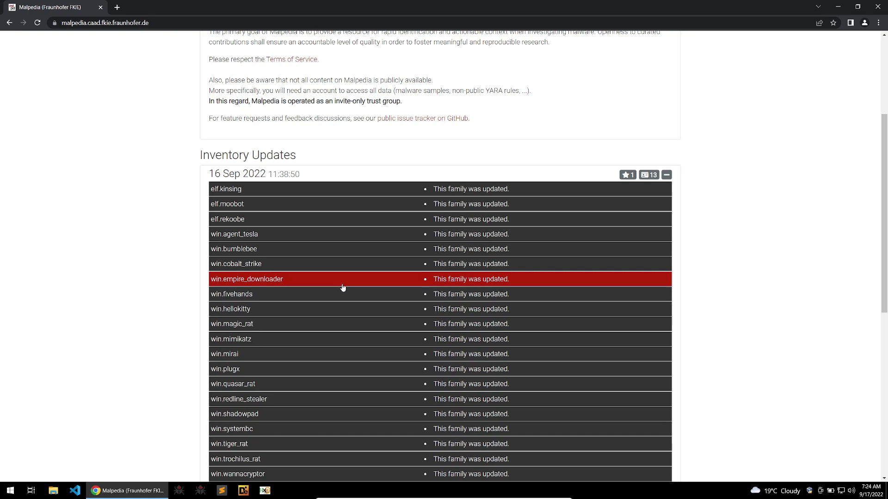
pyautogui.scroll(-1, 342, 288)
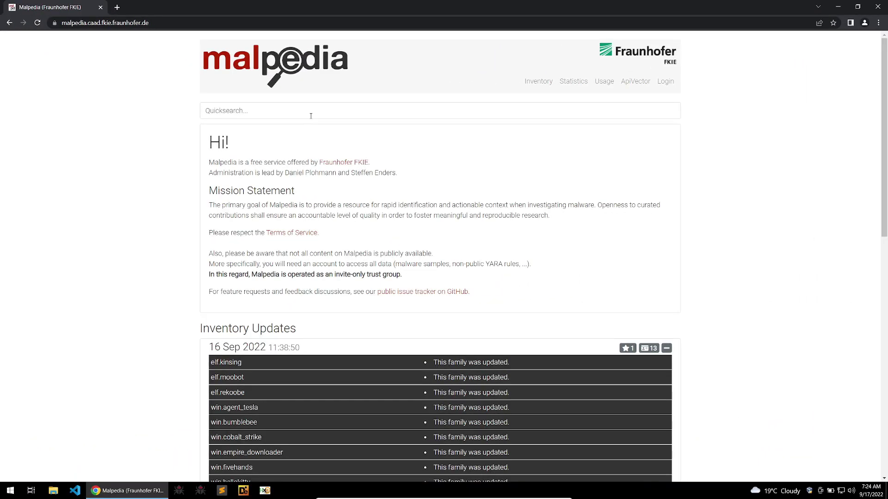
# Step: Search Malpedia's Quicksearch for 'loki' and look through the results
pyautogui.click(279, 133)
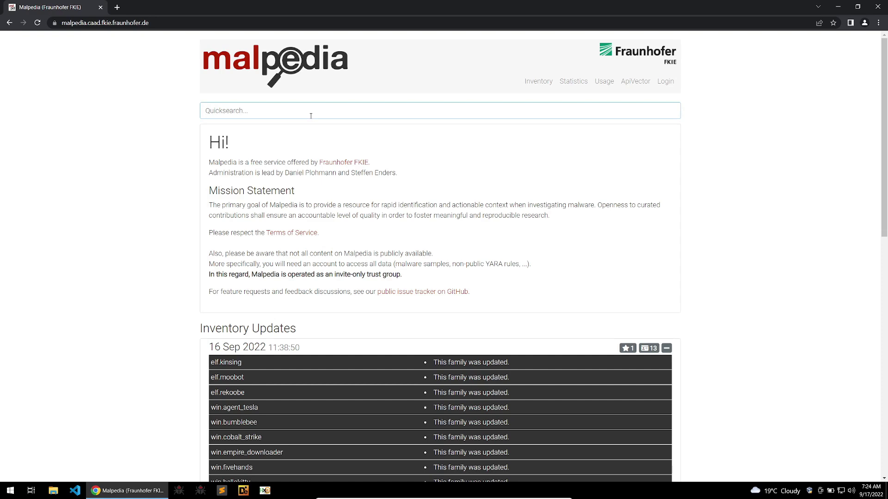
pyautogui.write('loki')
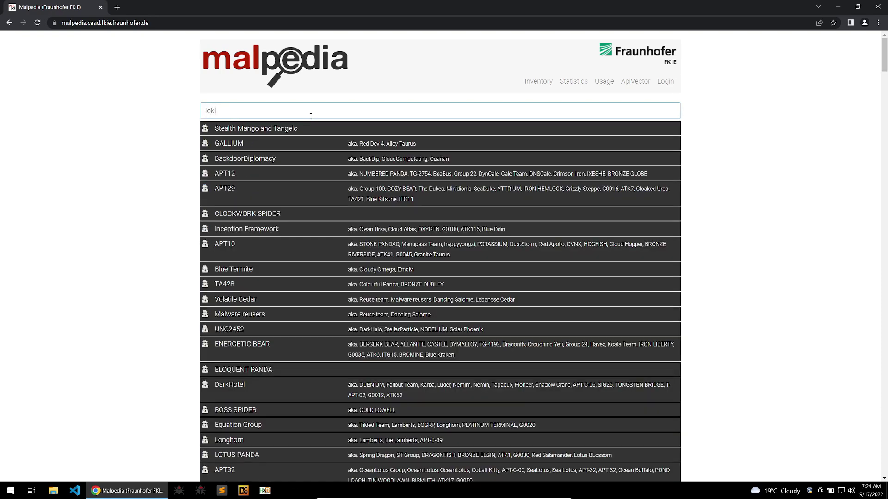
pyautogui.scroll(-6, 310, 114)
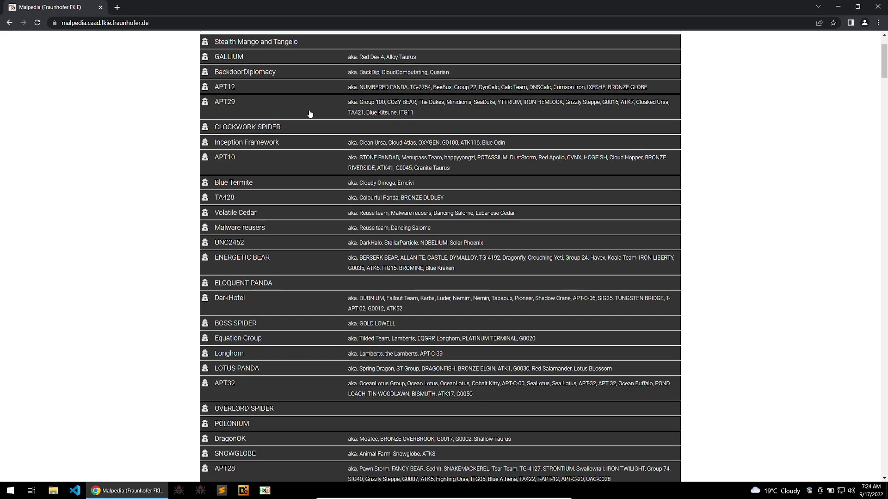
pyautogui.scroll(-3, 310, 114)
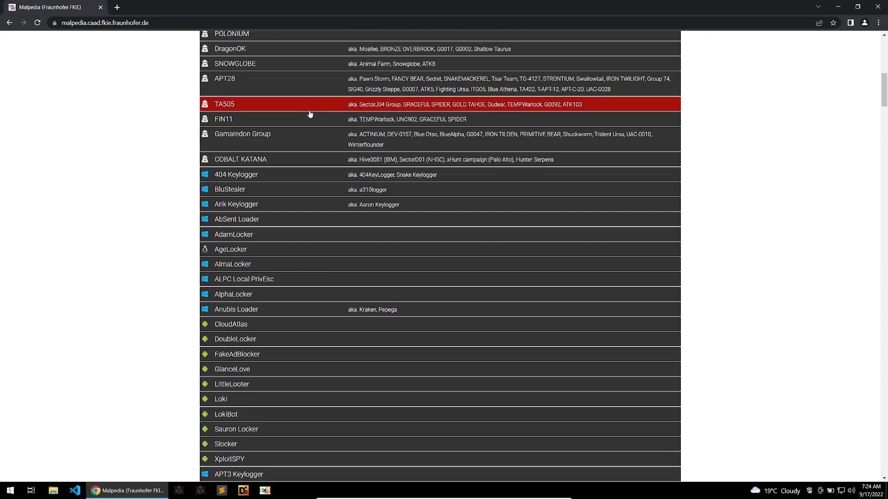
pyautogui.scroll(9, 309, 115)
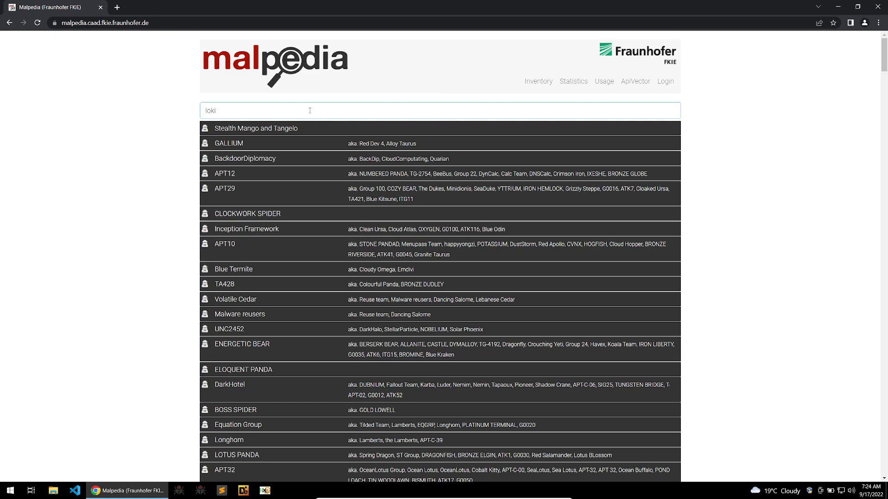
# Step: Open the Loki Password Stealer (PWS) entry and read through its References list
pyautogui.write('bot')
pyautogui.click(317, 159)
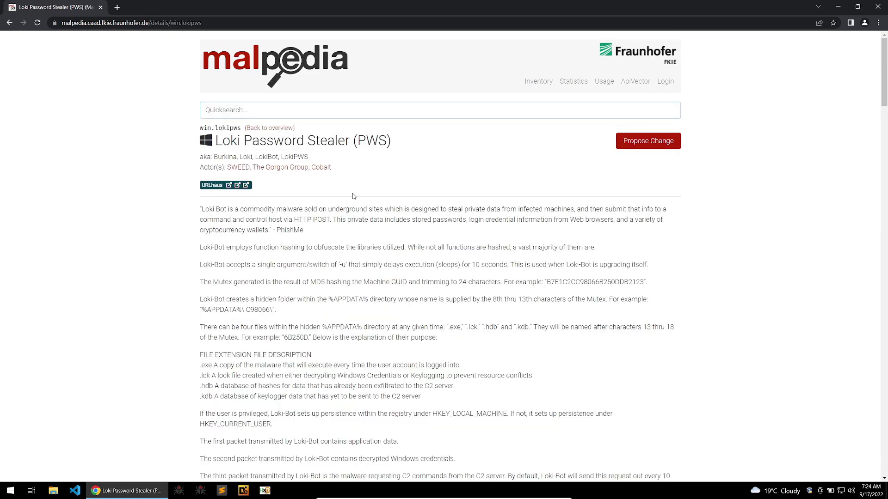
pyautogui.scroll(-3, 352, 195)
pyautogui.scroll(-14, 352, 194)
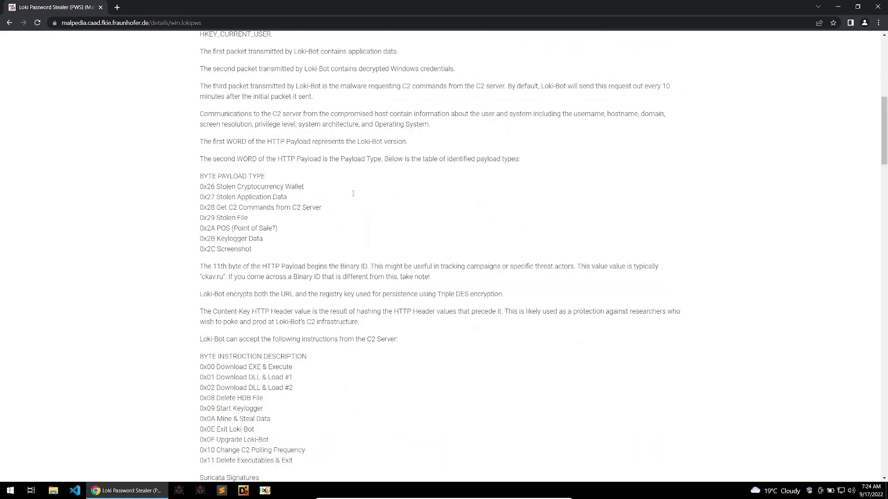
pyautogui.scroll(7, 353, 194)
pyautogui.scroll(5, 352, 194)
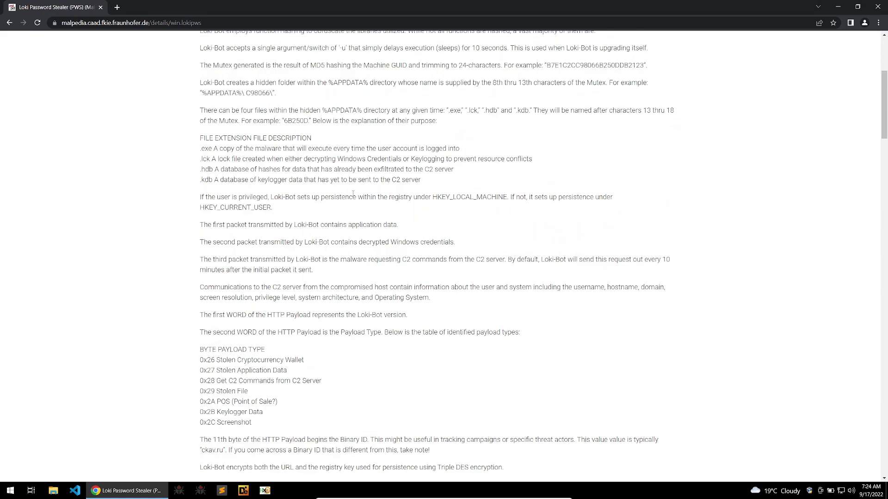
pyautogui.scroll(-12, 353, 194)
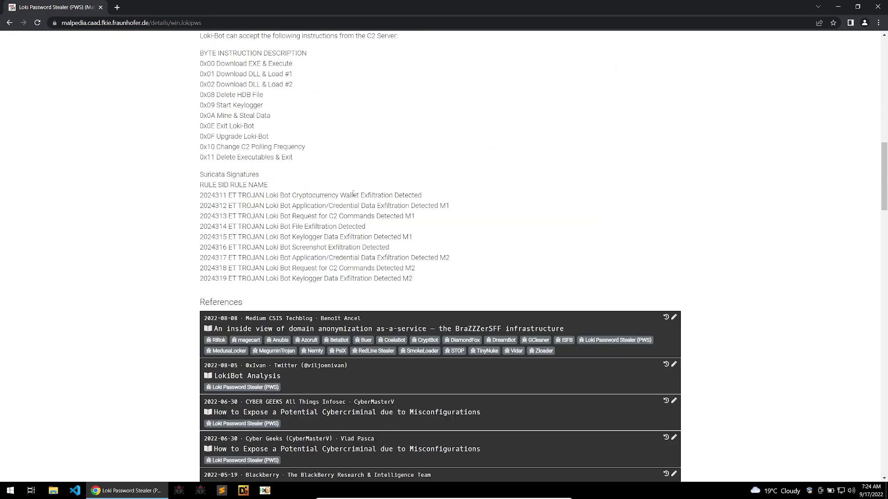
pyautogui.scroll(-2, 351, 199)
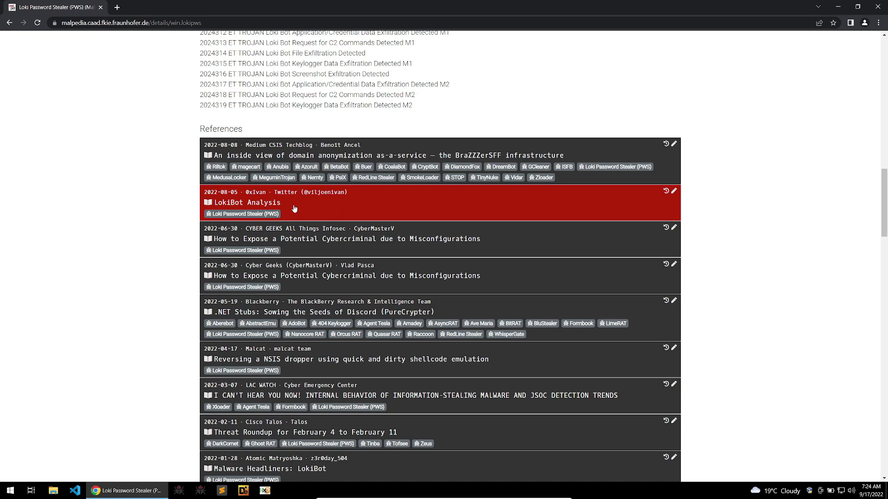
pyautogui.scroll(-1, 294, 209)
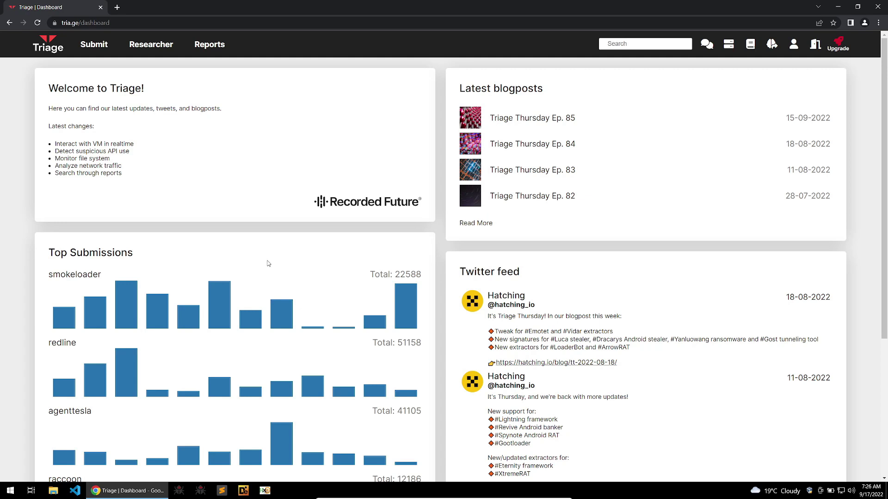
# Step: Submit the sample .exe from the Downloads folder to Tria.ge
pyautogui.click(112, 50)
pyautogui.click(154, 149)
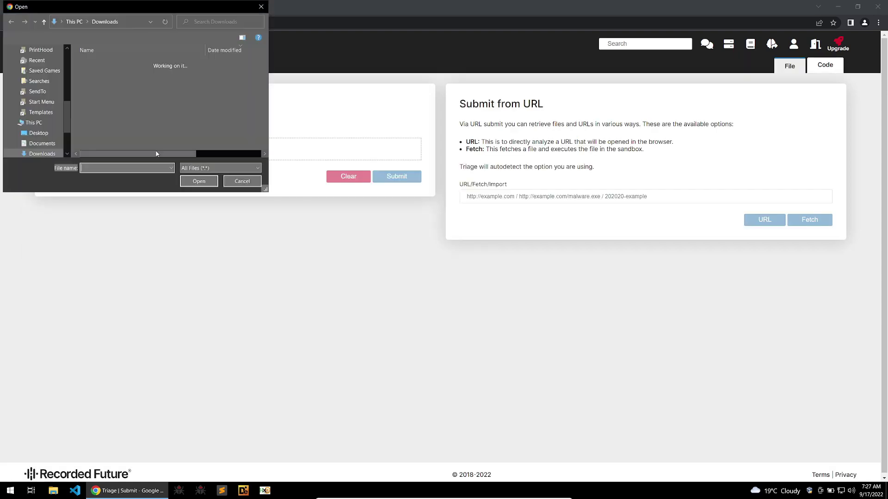
pyautogui.click(136, 75)
pyautogui.doubleClick(136, 75)
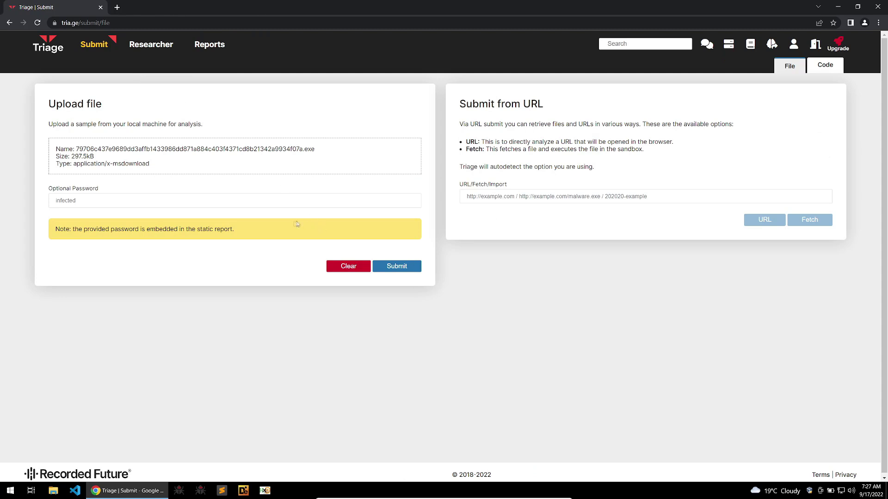
pyautogui.click(395, 272)
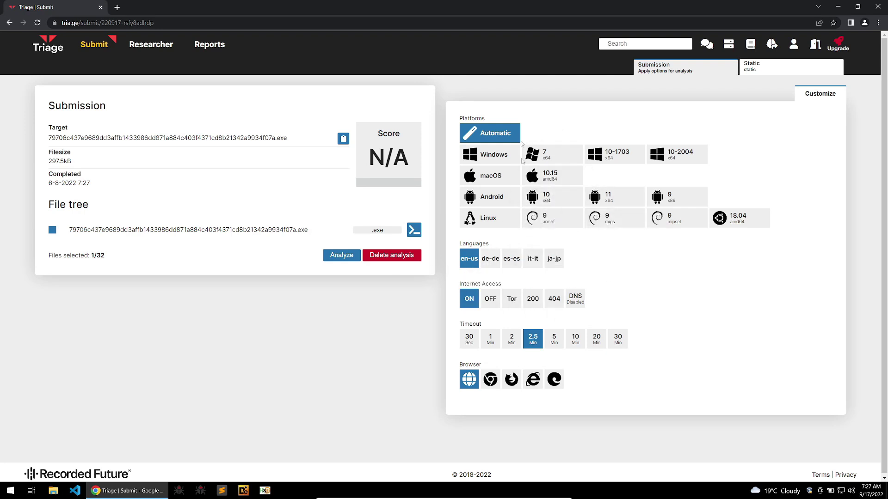
# Step: Set the analysis timeout to 5 minutes and start the sandbox analysis
pyautogui.click(555, 348)
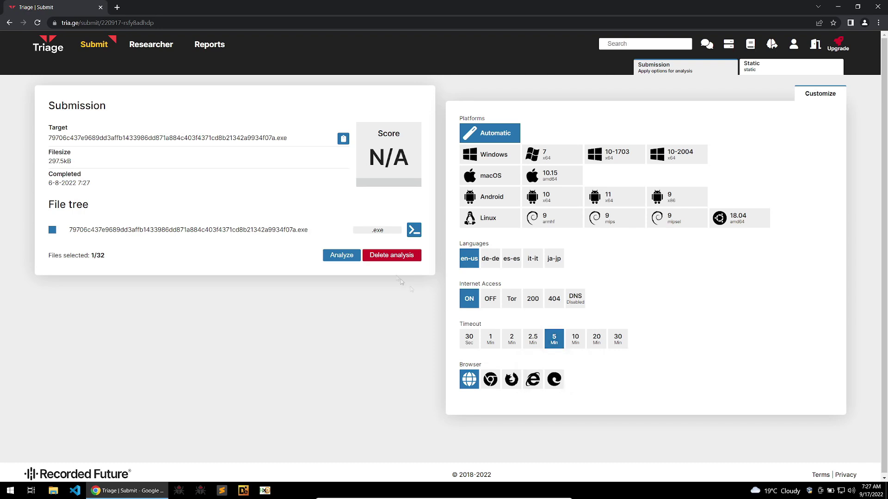
pyautogui.click(353, 262)
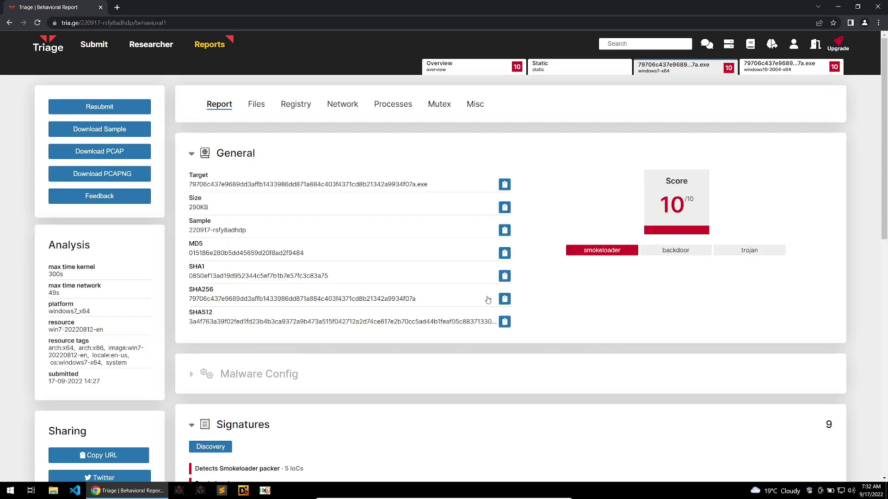
pyautogui.scroll(-2, 487, 300)
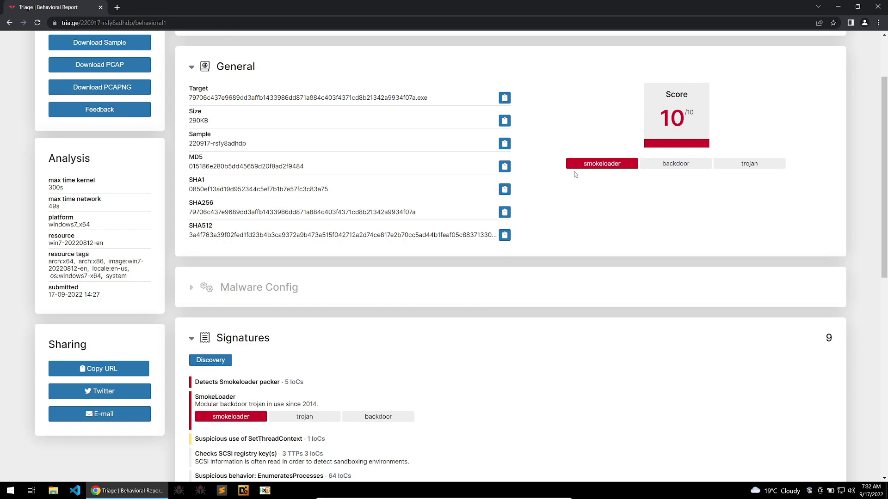
pyautogui.scroll(-3, 606, 243)
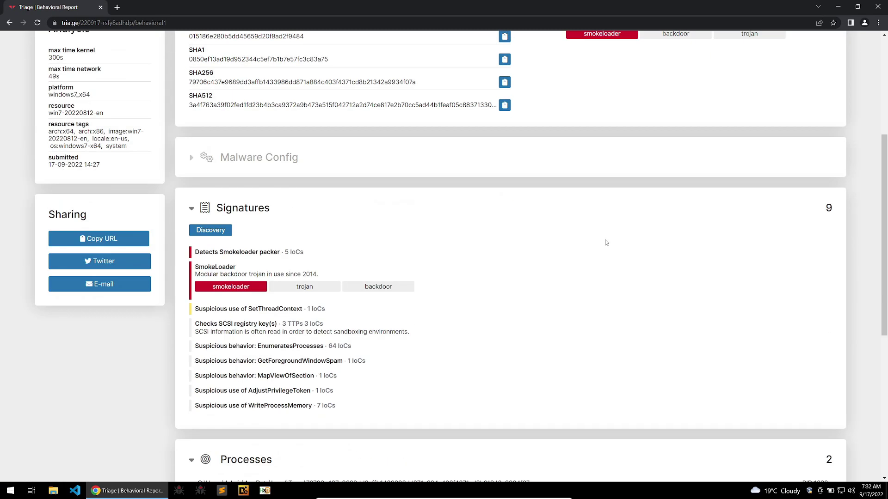
pyautogui.scroll(-7, 606, 242)
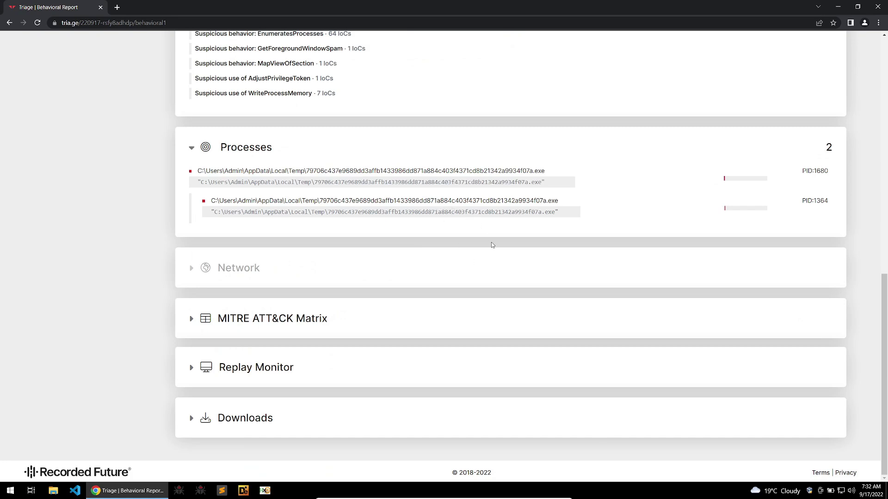
pyautogui.scroll(3, 390, 275)
pyautogui.scroll(8, 391, 275)
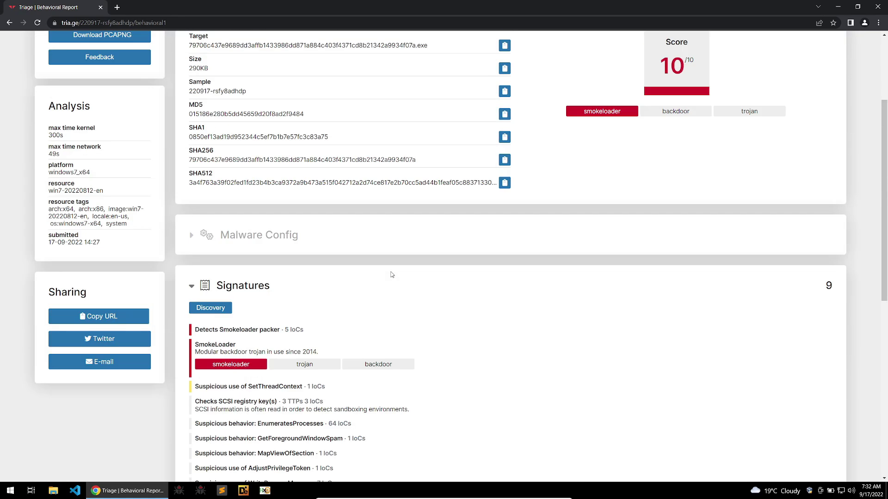
pyautogui.scroll(-3, 227, 436)
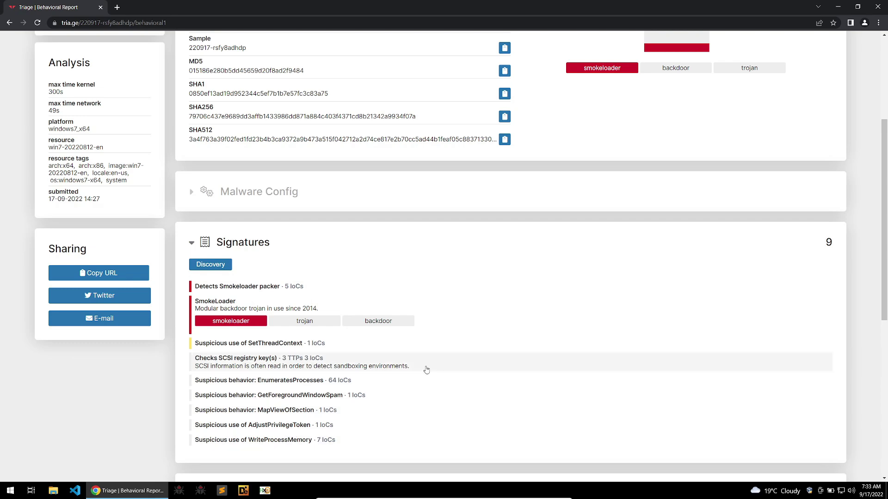
pyautogui.scroll(4, 426, 370)
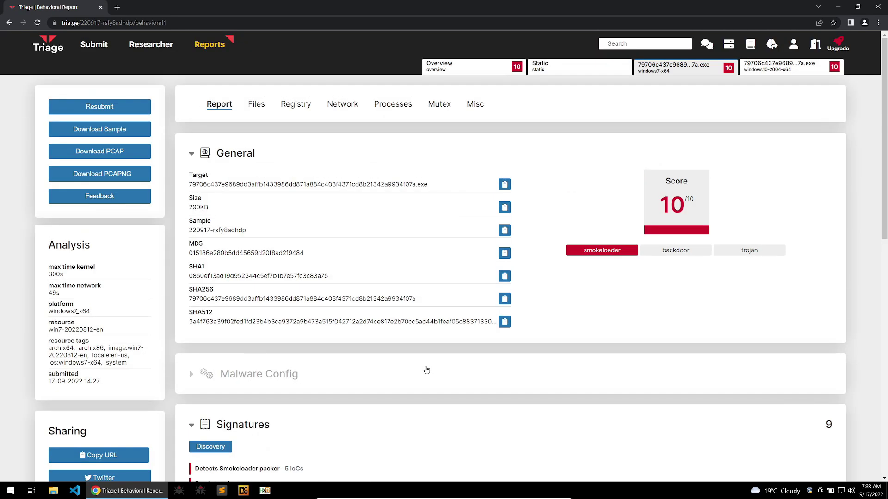
# Step: Open the windows10-2004-x64 behavioral report
pyautogui.click(786, 67)
pyautogui.scroll(4, 675, 223)
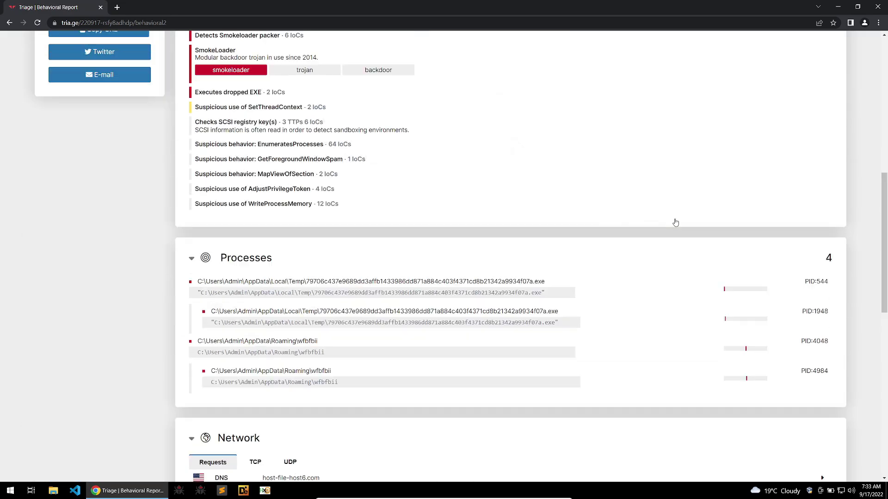
pyautogui.scroll(3, 675, 223)
pyautogui.scroll(5, 675, 222)
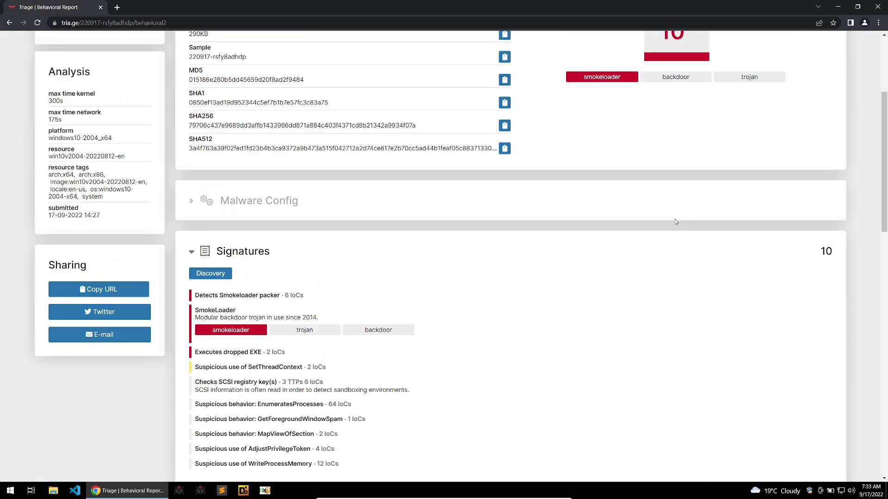
pyautogui.scroll(1, 675, 222)
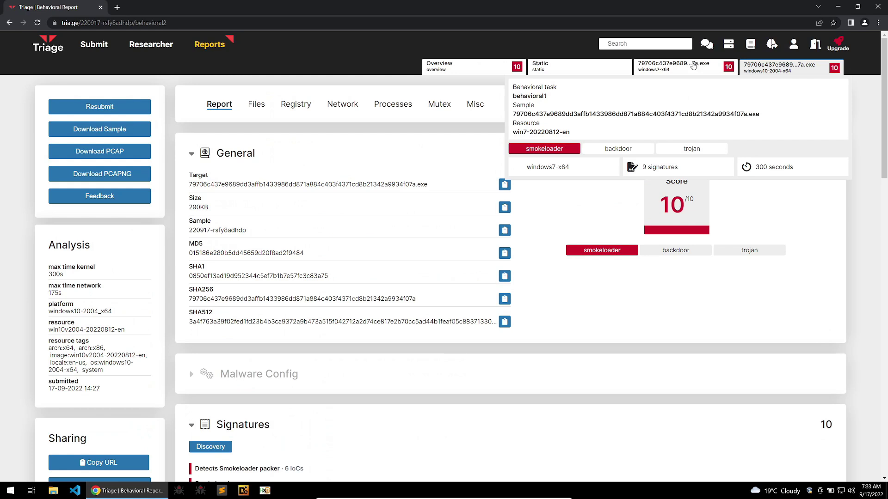
# Step: Review the report's Signatures, Processes and Network sections, then return to the top
pyautogui.moveTo(745, 73)
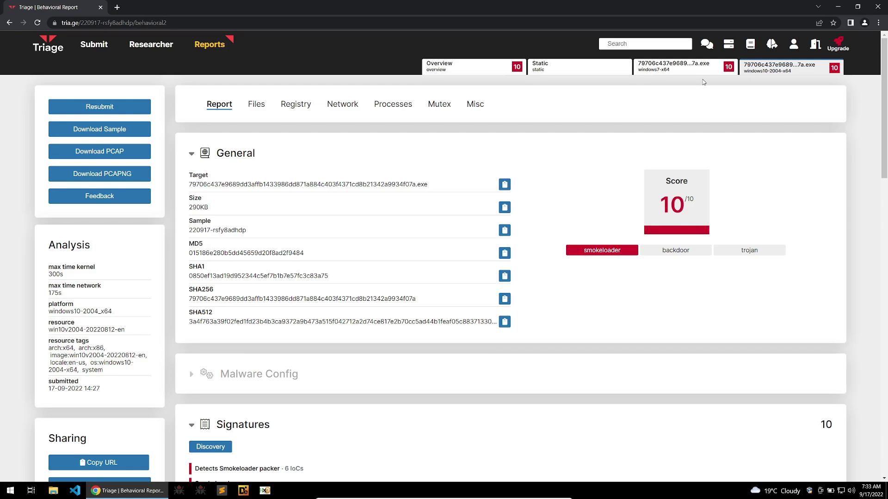
pyautogui.scroll(-5, 703, 82)
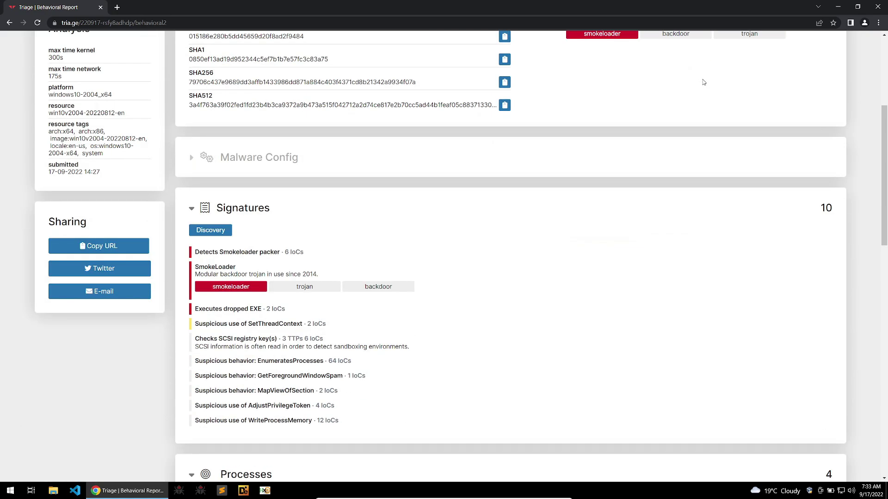
pyautogui.scroll(-5, 703, 82)
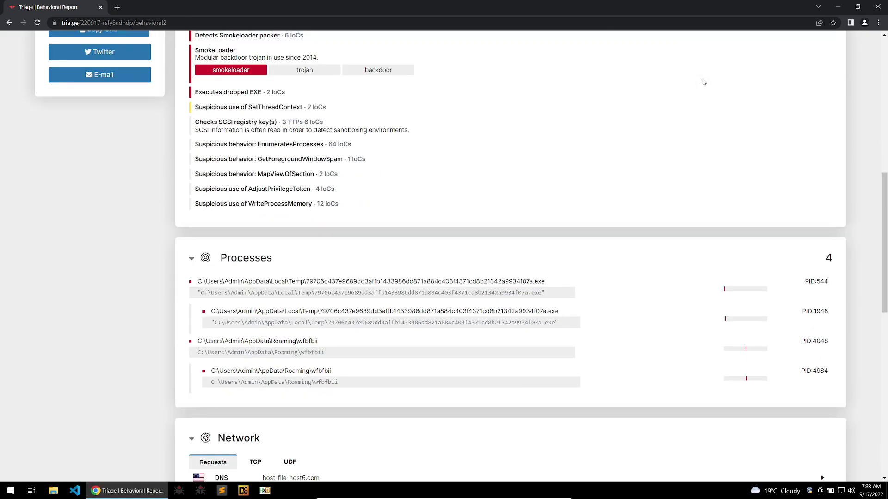
pyautogui.scroll(-4, 703, 81)
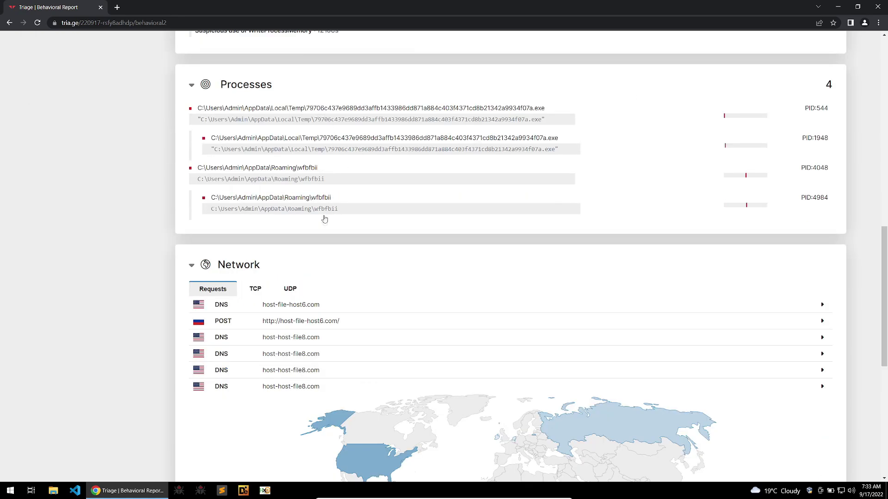
pyautogui.scroll(-3, 323, 253)
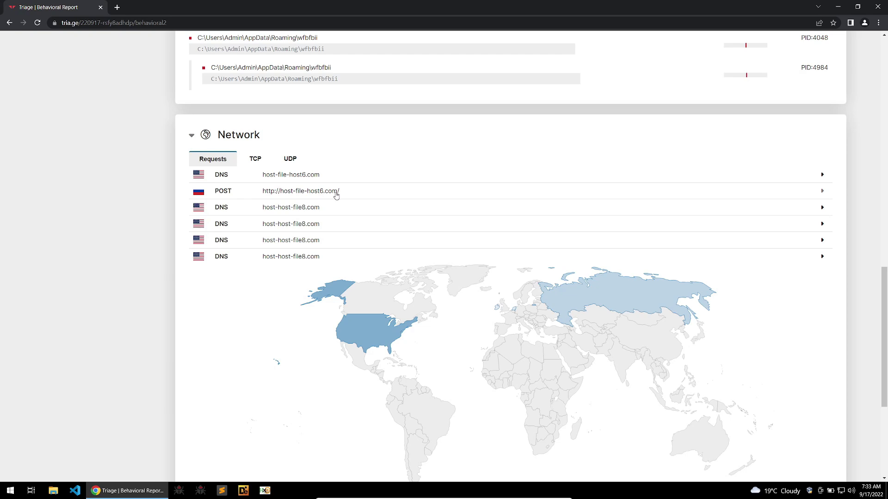
pyautogui.press('Home')
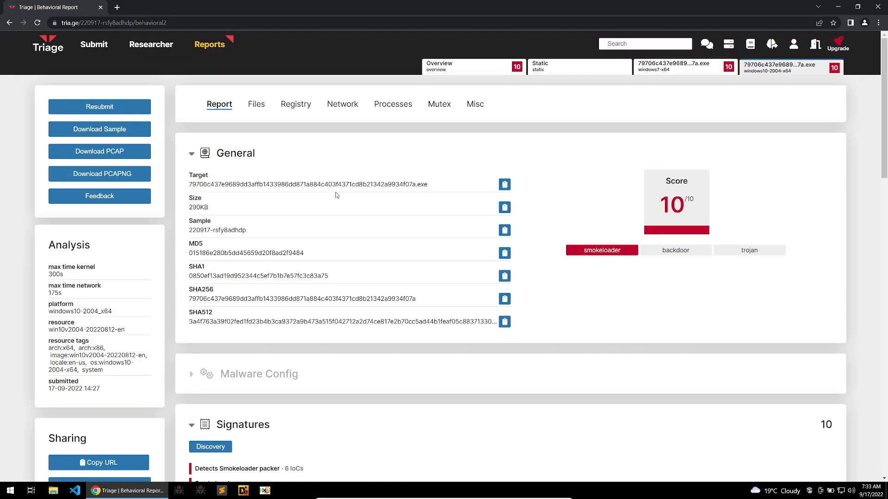
# Step: Scroll down the Windows 10 Tria.ge report to review its Signatures list
pyautogui.scroll(-1, 336, 195)
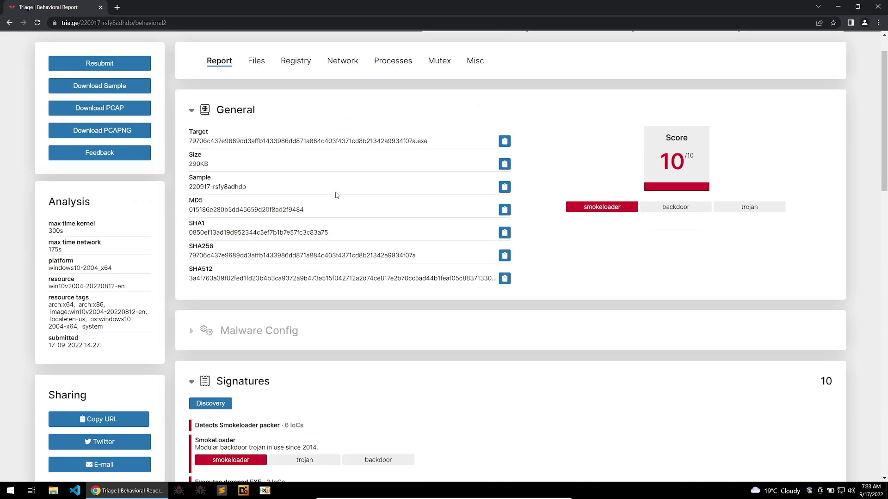
pyautogui.scroll(-3, 335, 194)
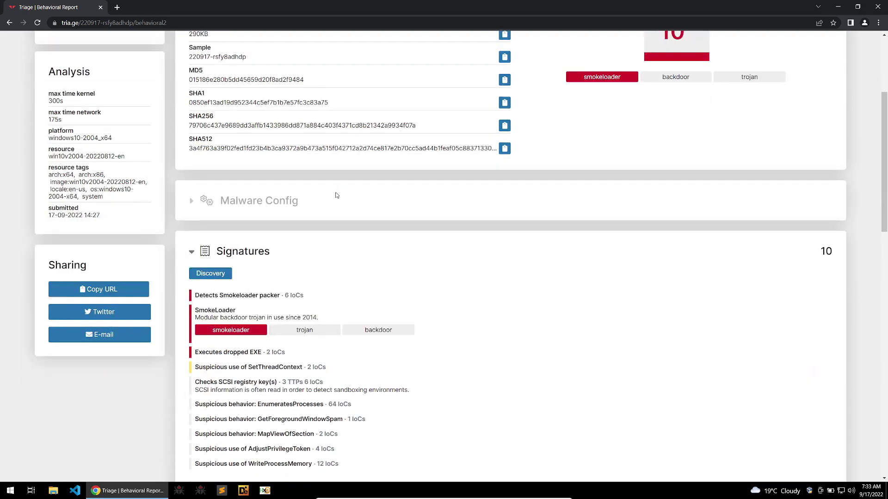
pyautogui.scroll(-1, 333, 290)
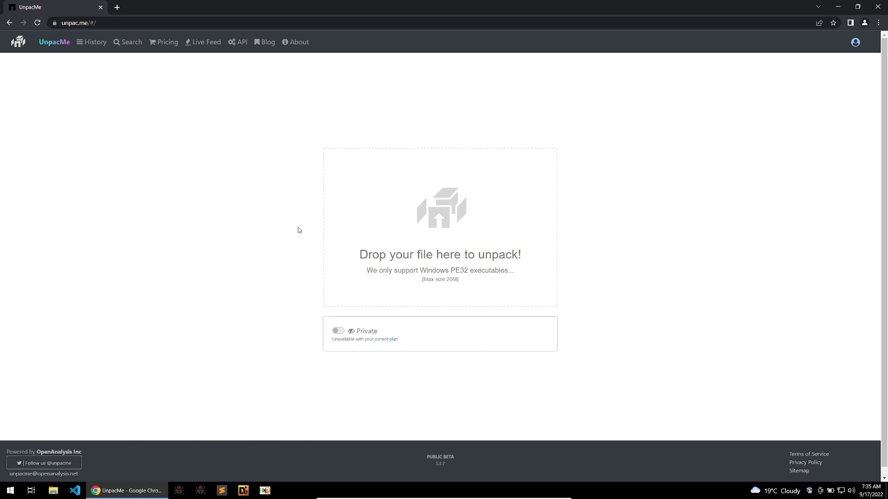
# Step: Upload the sample file from Downloads to UnpacMe for unpacking
pyautogui.click(334, 237)
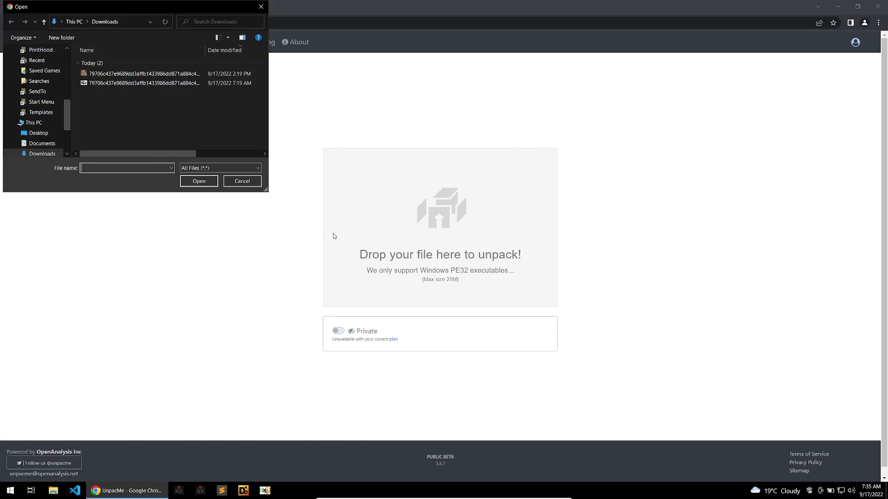
pyautogui.click(180, 74)
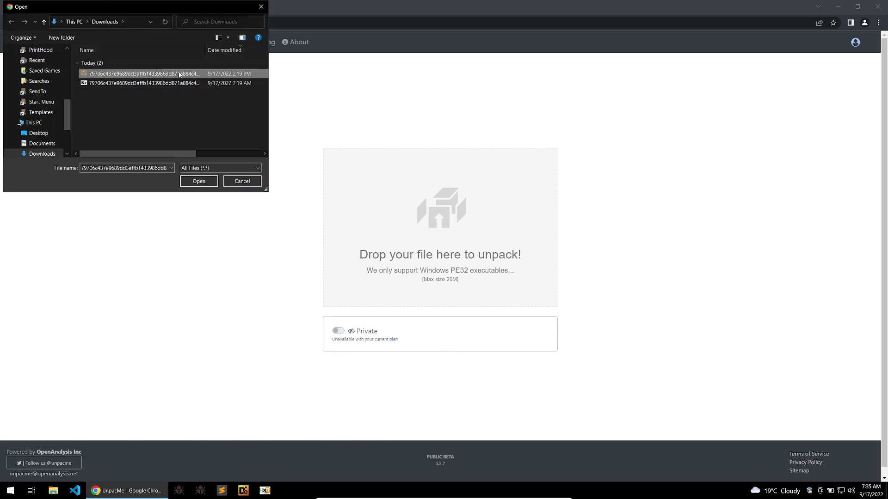
pyautogui.doubleClick(180, 75)
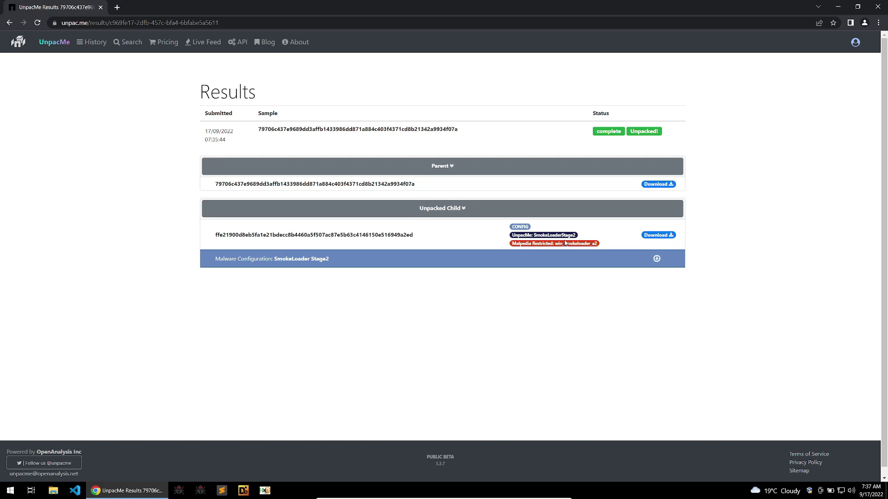
# Step: Expand the SmokeLoader Stage2 configuration and scroll through its C2 URLs and decrypted strings
pyautogui.click(656, 260)
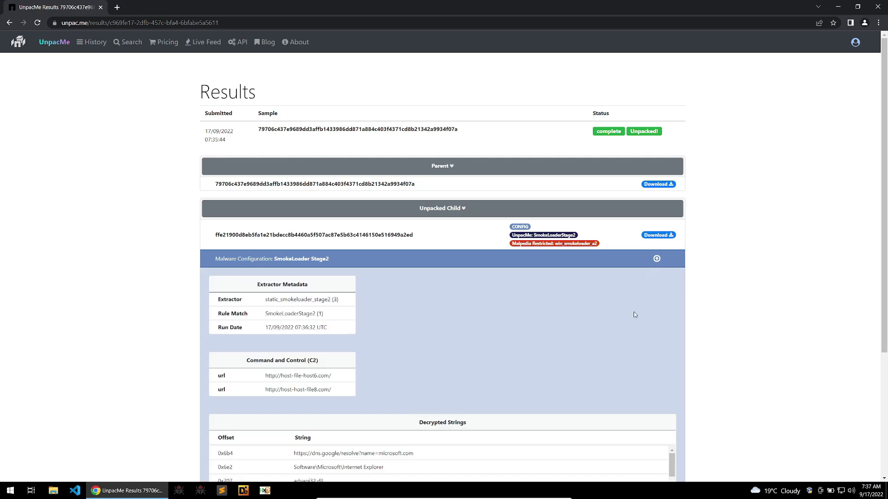
pyautogui.scroll(-1, 634, 312)
pyautogui.scroll(-3, 634, 314)
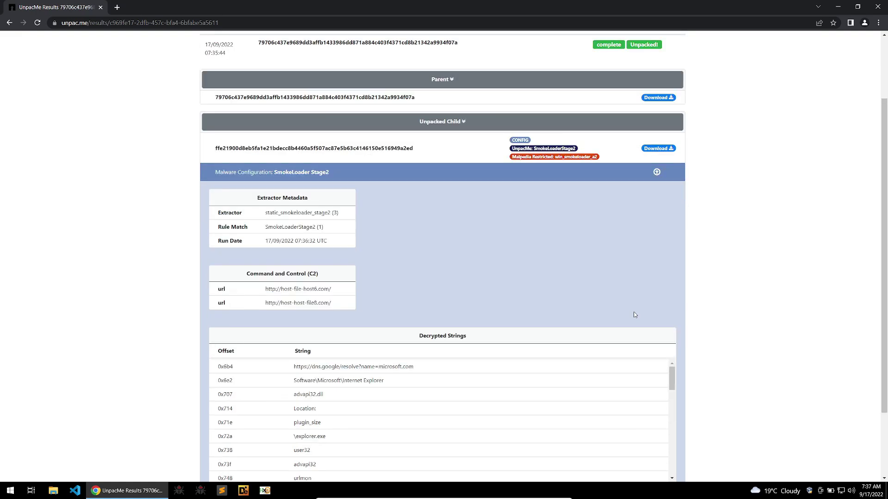
pyautogui.scroll(-10, 627, 360)
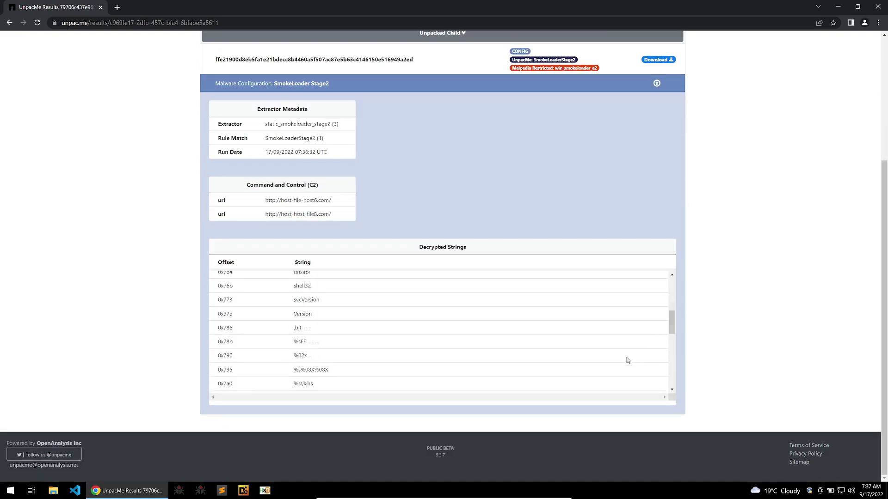